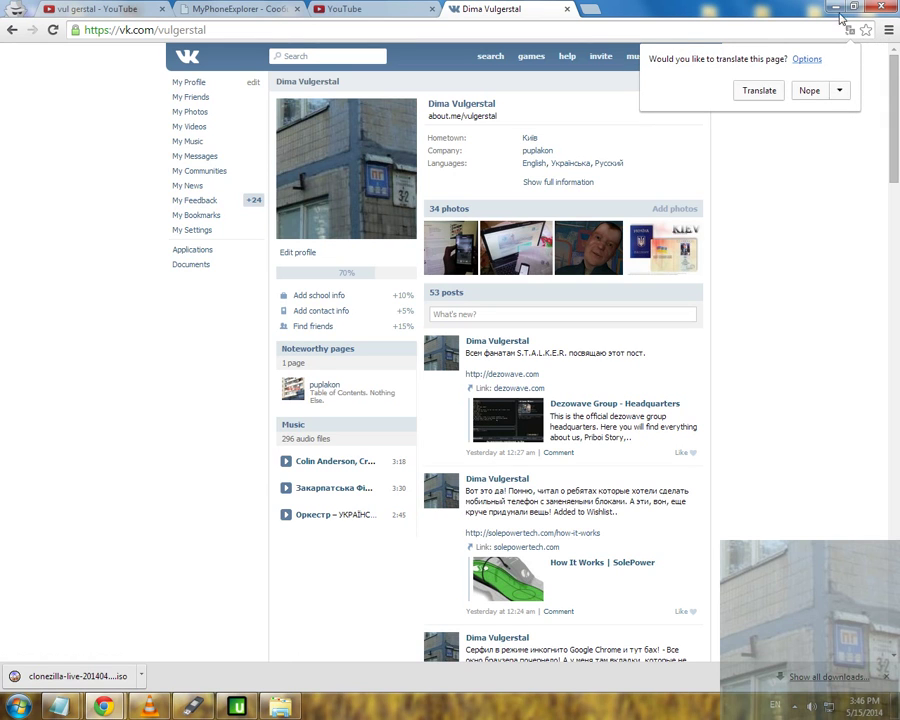
Minimize Chrome to reveal the Explorer Computer view with the nearly full 1.90 GB removable disk
left_click(838, 9)
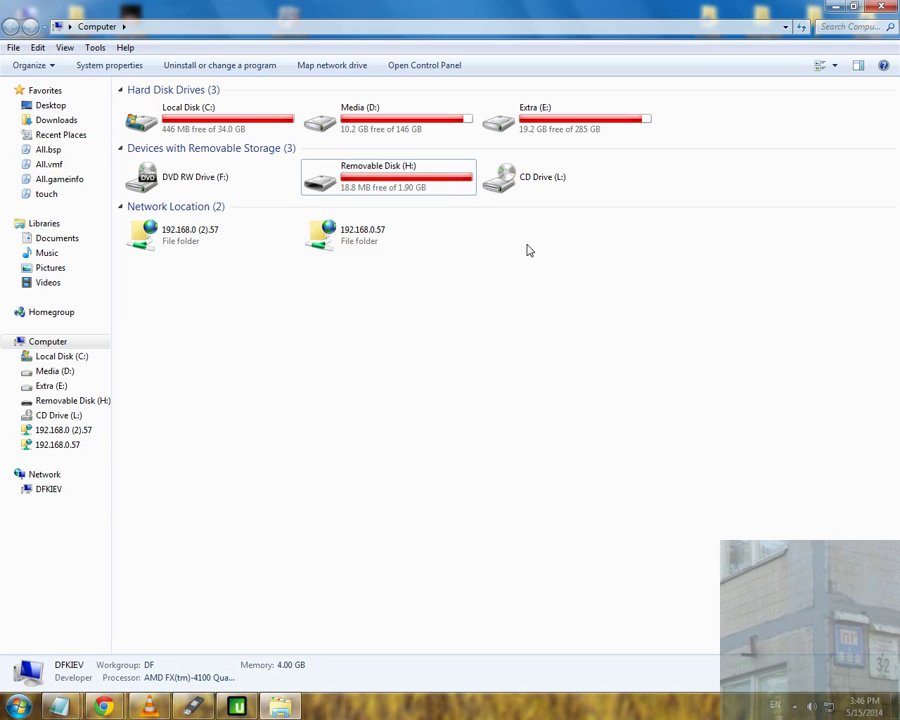
right_click(447, 188)
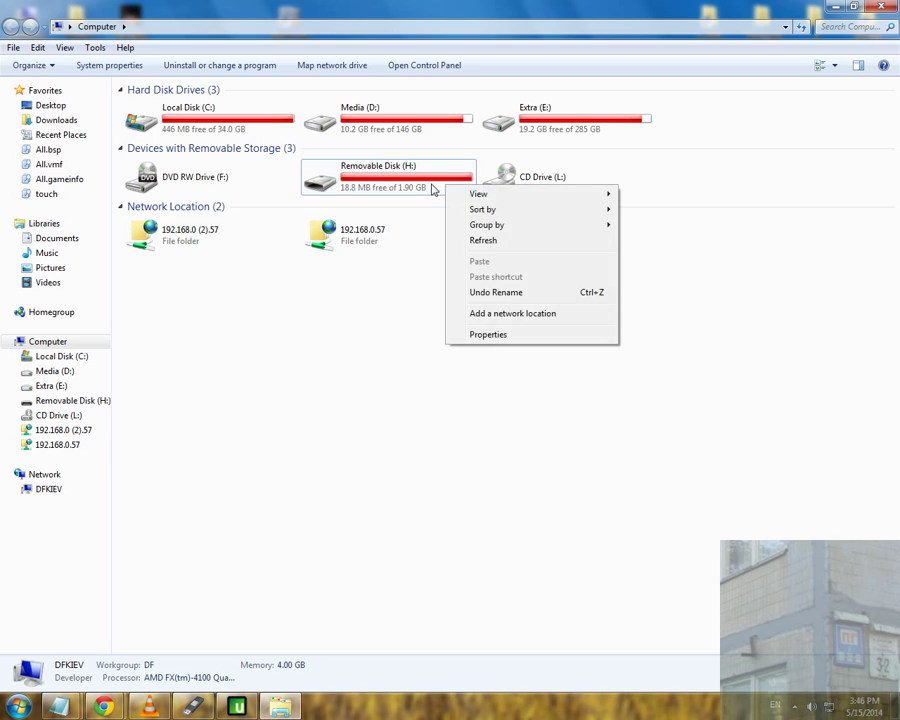
right_click(376, 184)
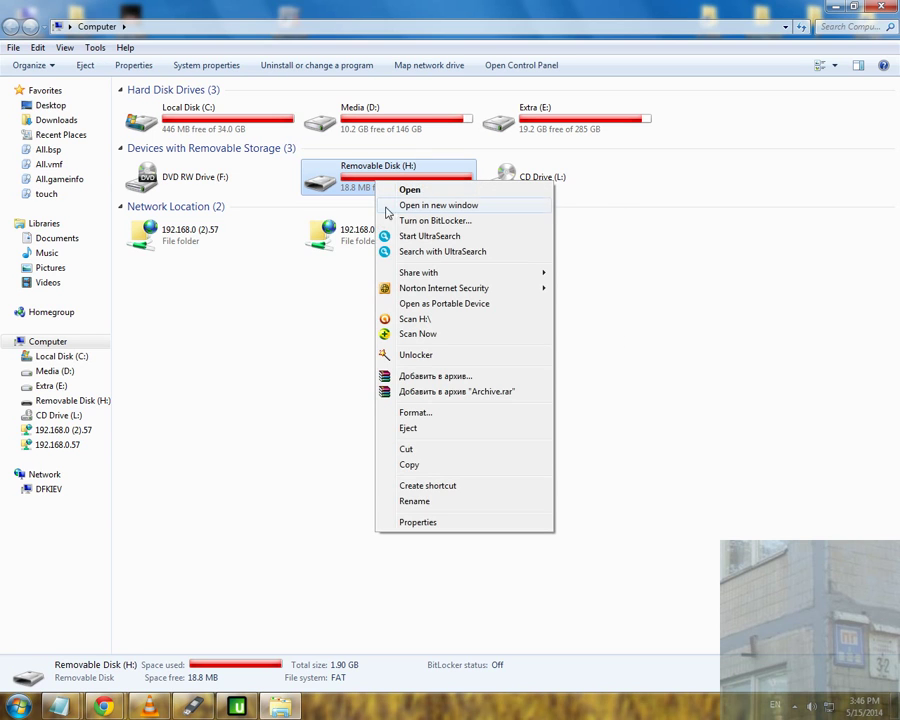
left_click(436, 375)
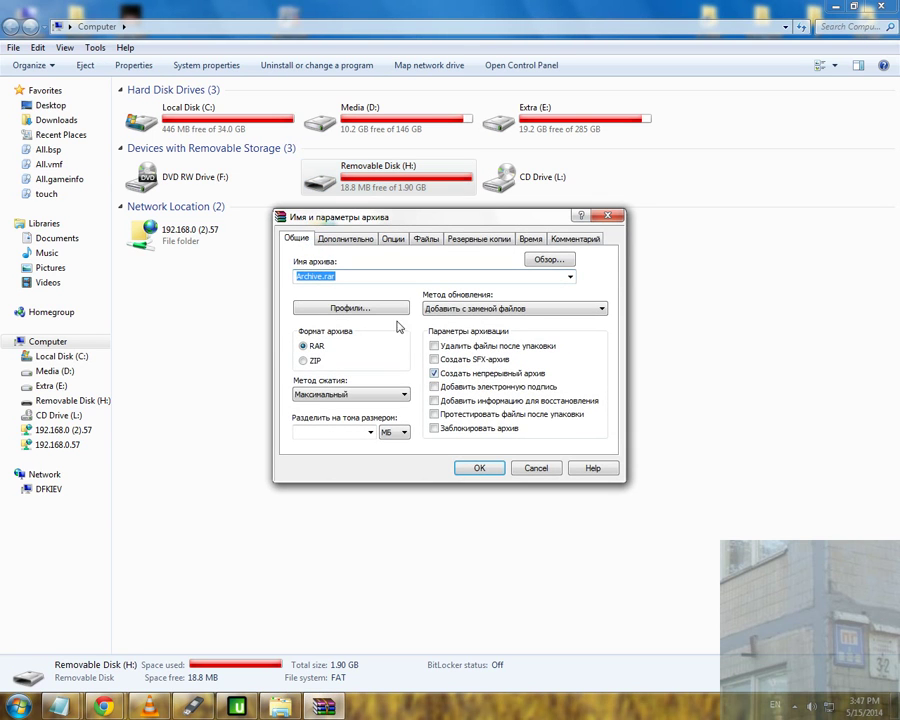
left_click(394, 313)
left_click(434, 377)
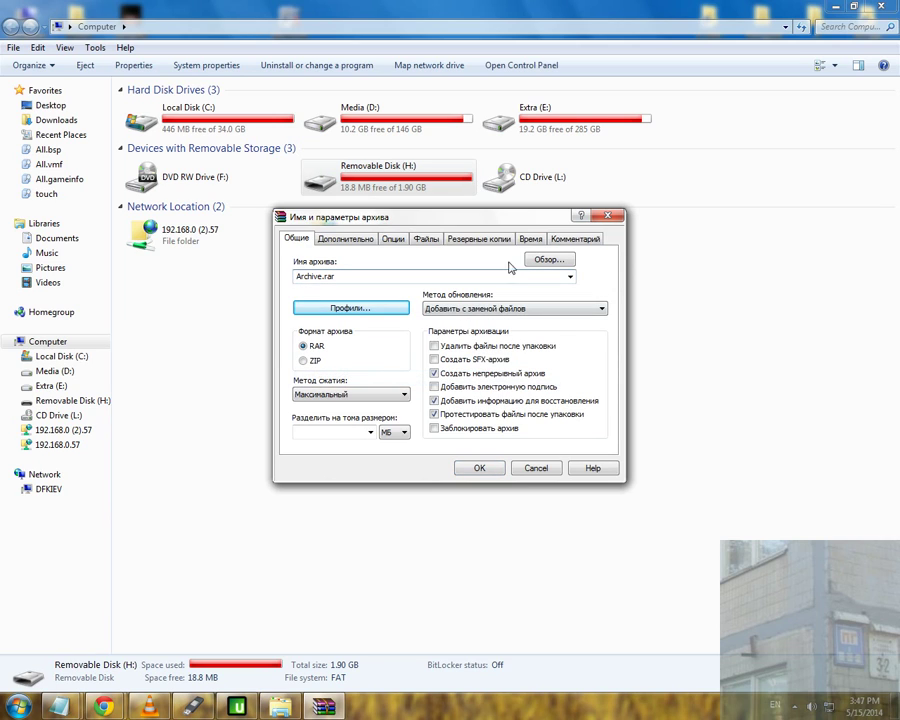
left_click(531, 240)
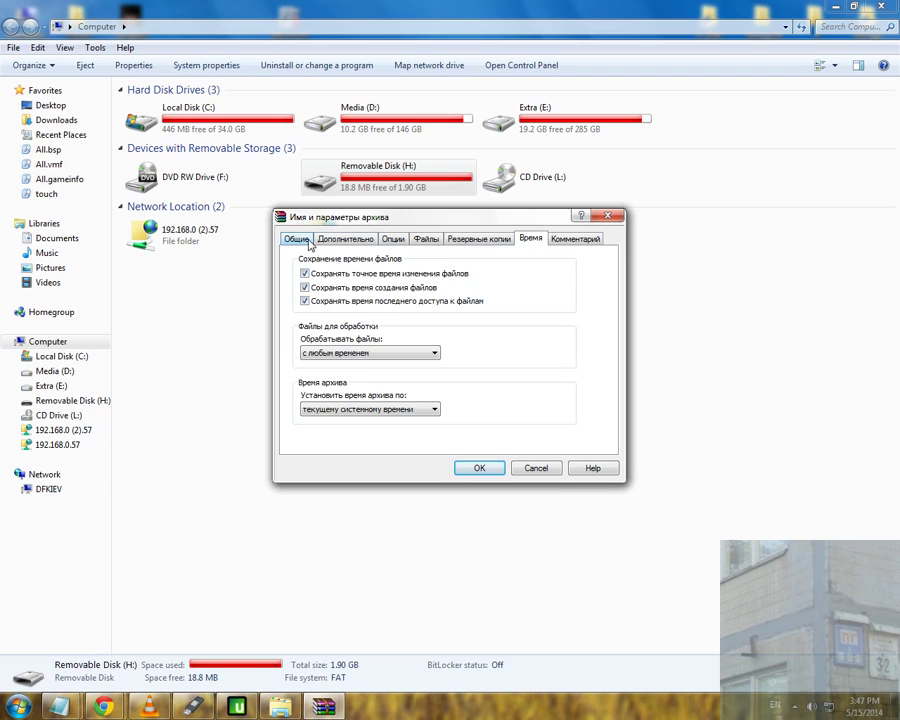
left_click(309, 245)
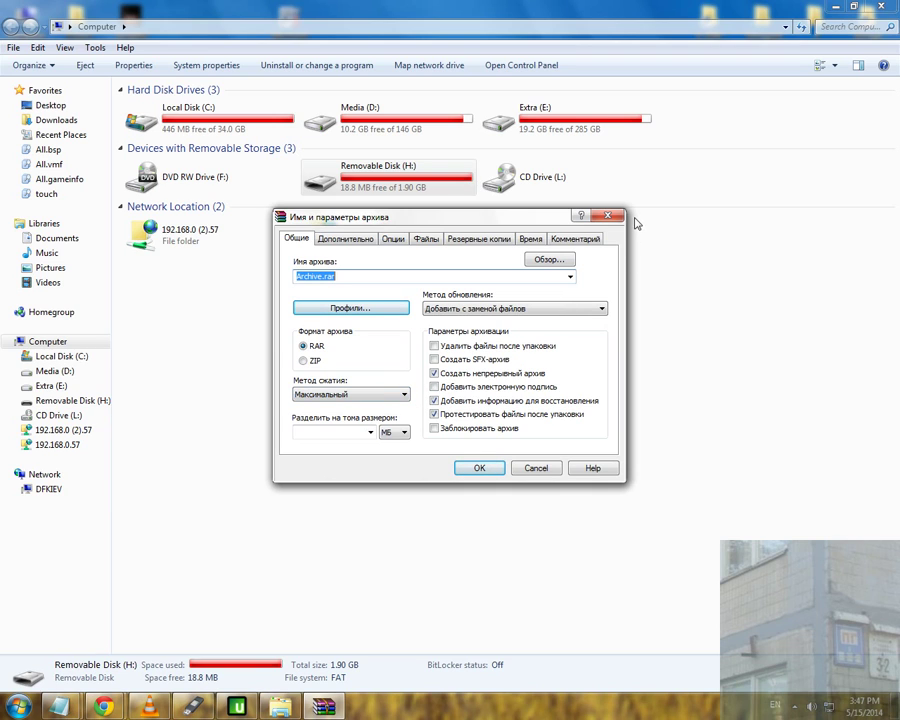
left_click(608, 216)
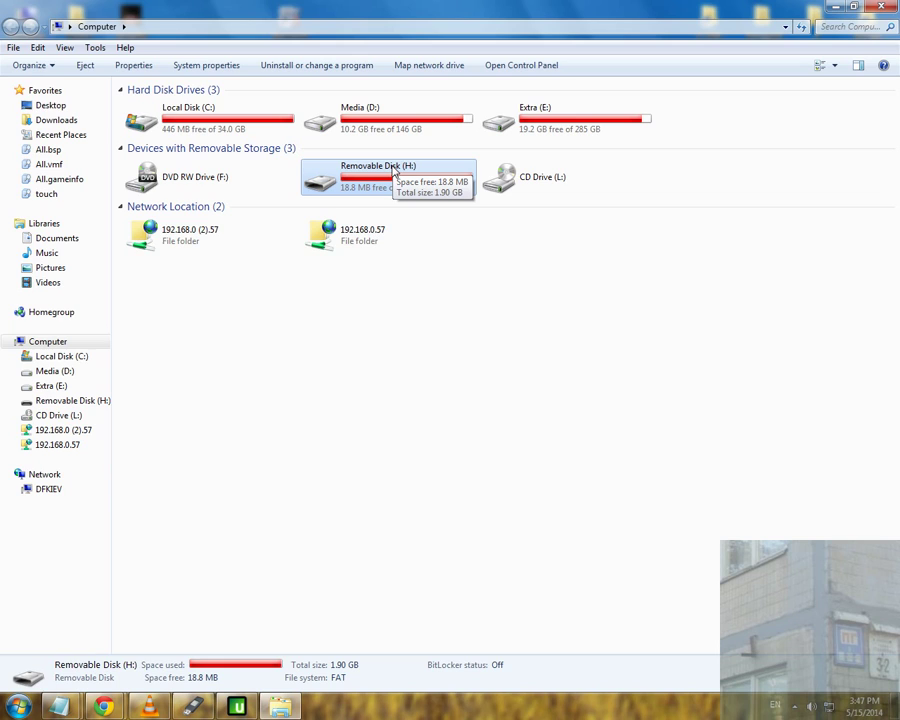
Clear the drive selection and bring up USB Image Tool showing the Generic USB SD Reader
mouse_move(395, 172)
left_click(613, 360)
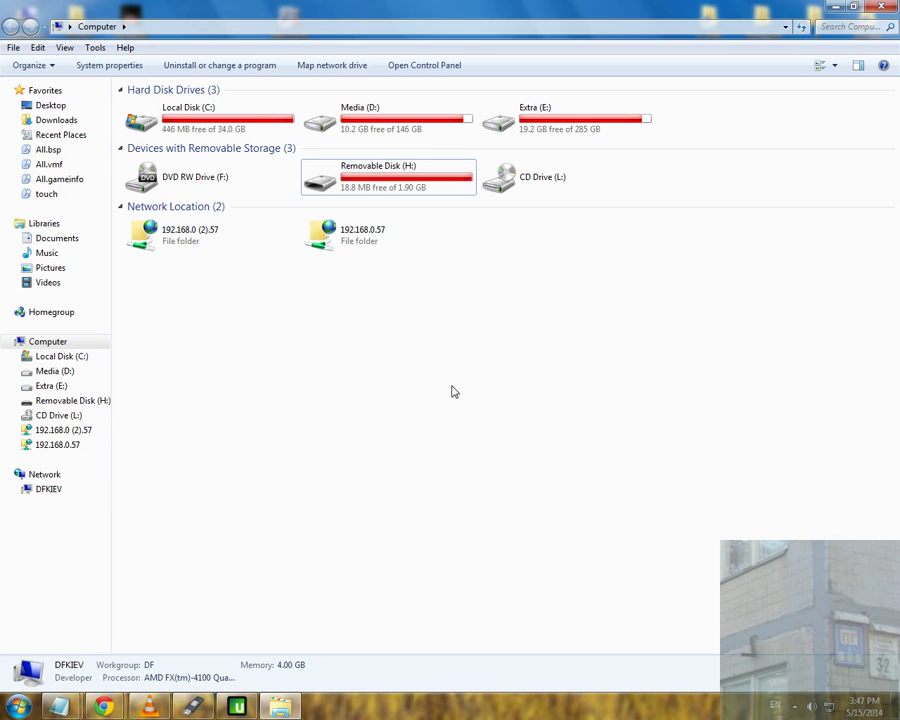
left_click(238, 707)
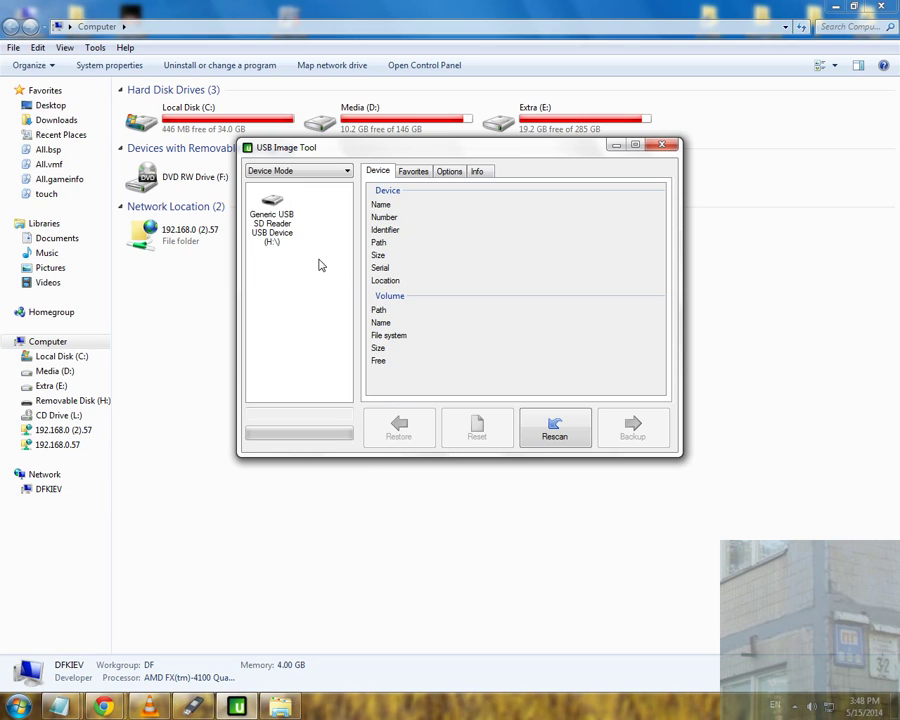
Review the Generic USB SD Reader details for drive H:, then close USB Image Tool
left_click(272, 222)
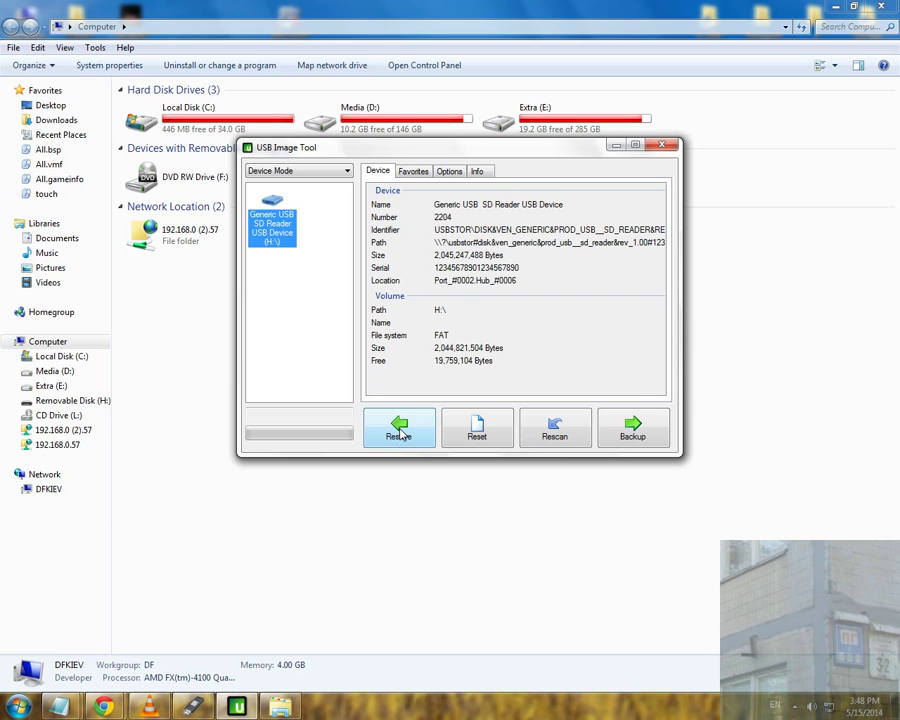
left_click(664, 148)
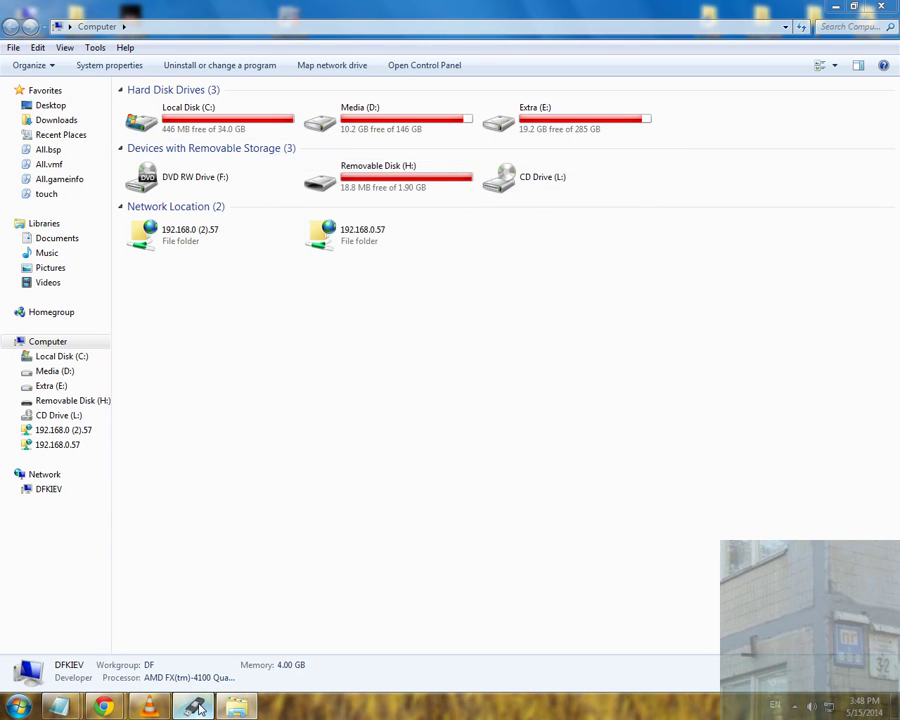
Launch Rufus 1.4.6 and reposition its update notice to select the download address
left_click(195, 708)
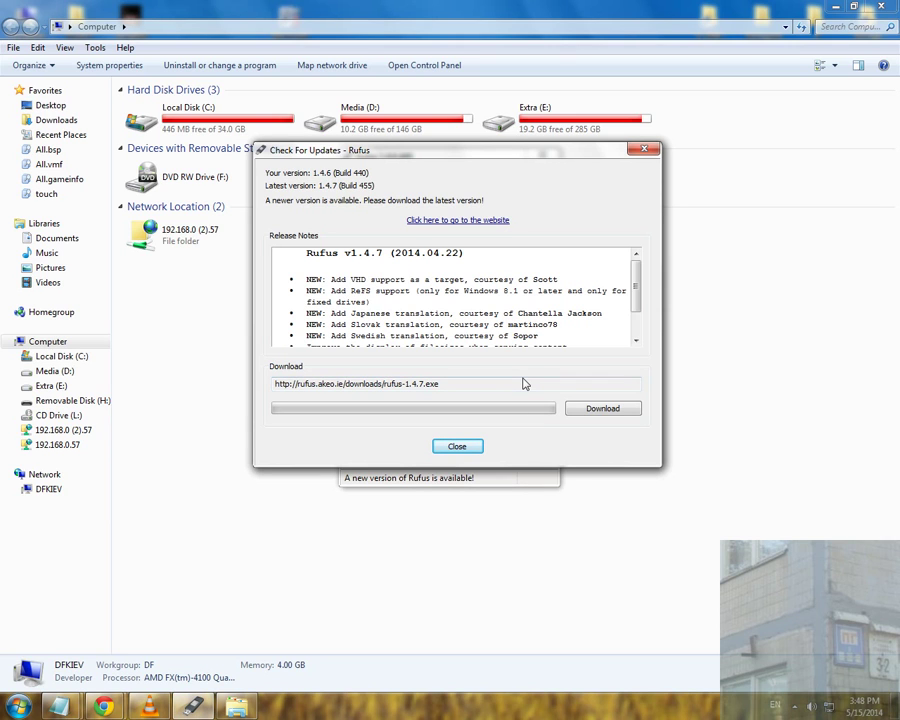
mouse_move(481, 157)
left_mouse_down()
mouse_move(459, 460)
mouse_move(480, 453)
left_mouse_up()
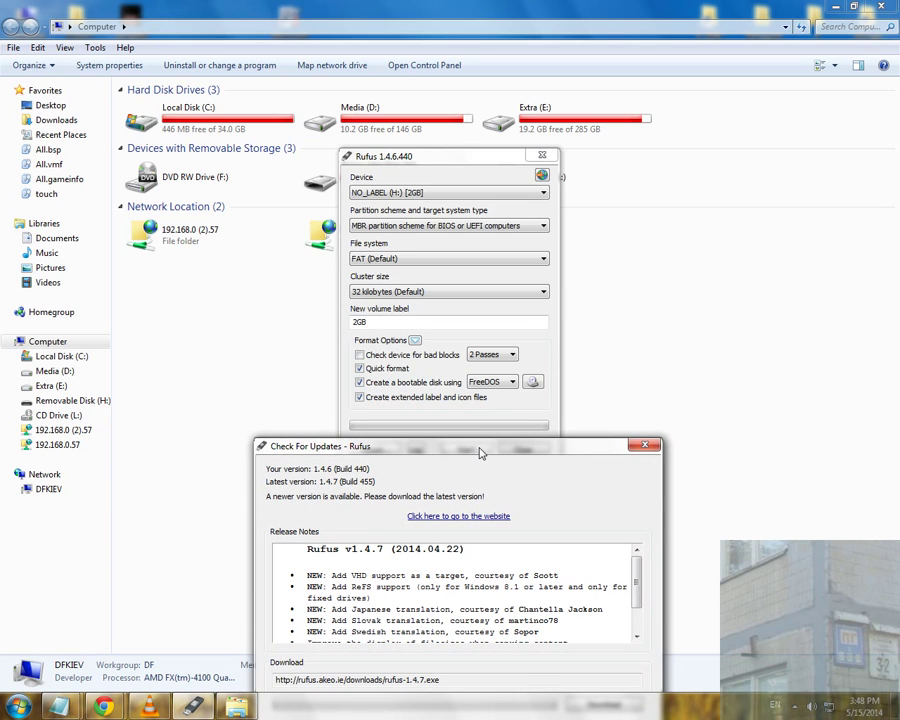
left_click_drag(480, 453, 504, 225)
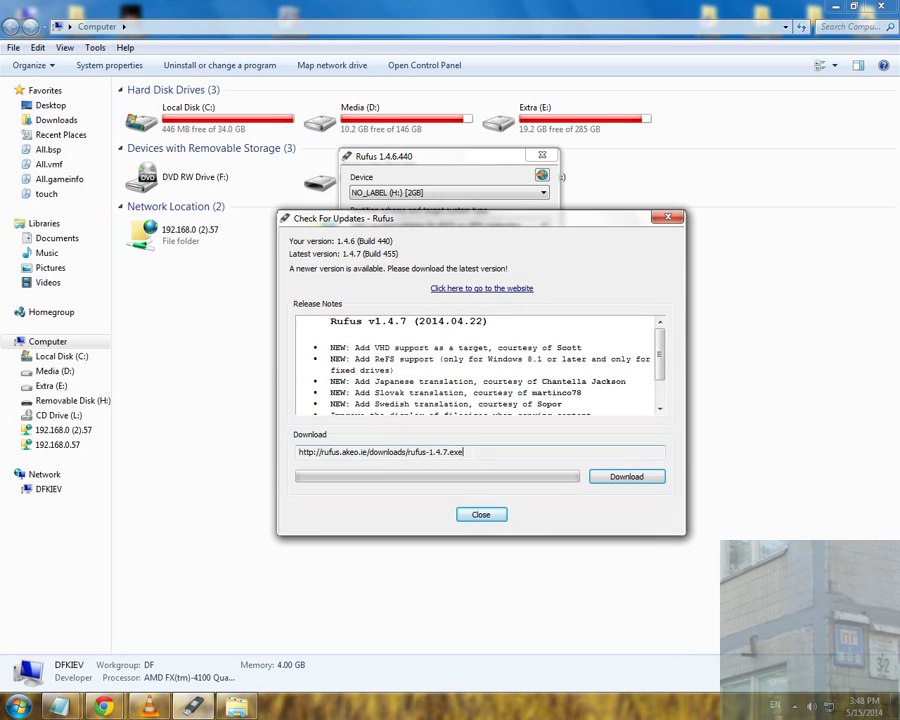
left_click_drag(468, 452, 249, 457)
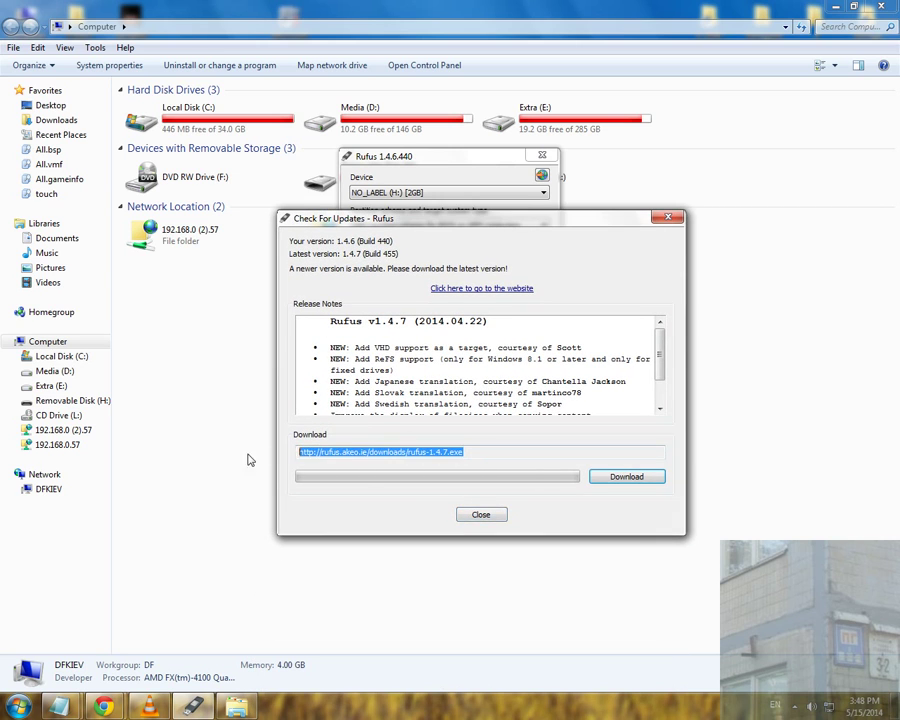
Download Rufus 1.4.7 into Downloads and launch the new version
left_click(624, 479)
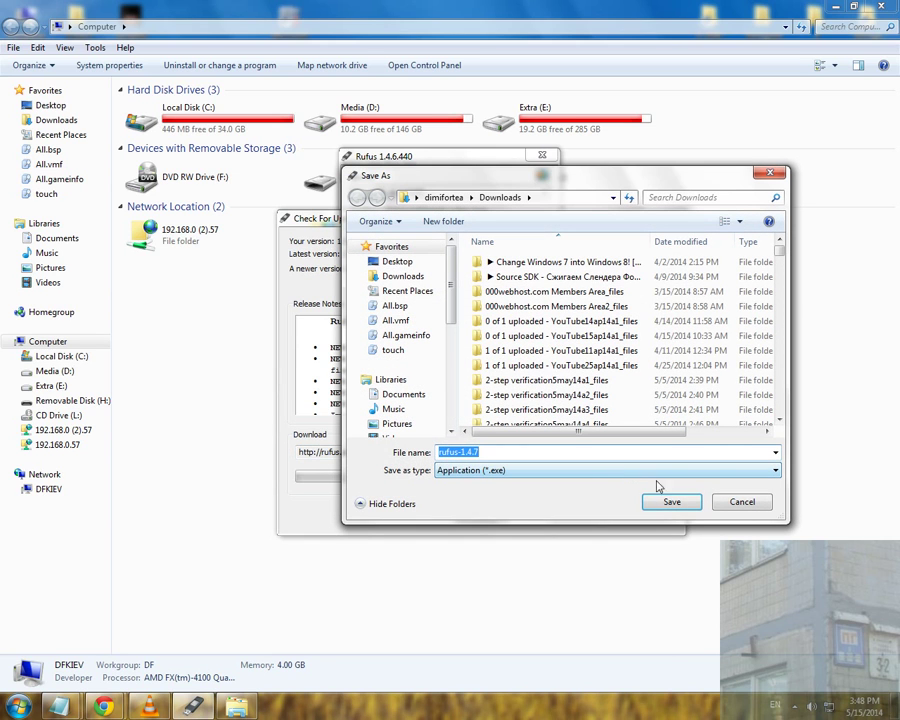
left_click(673, 503)
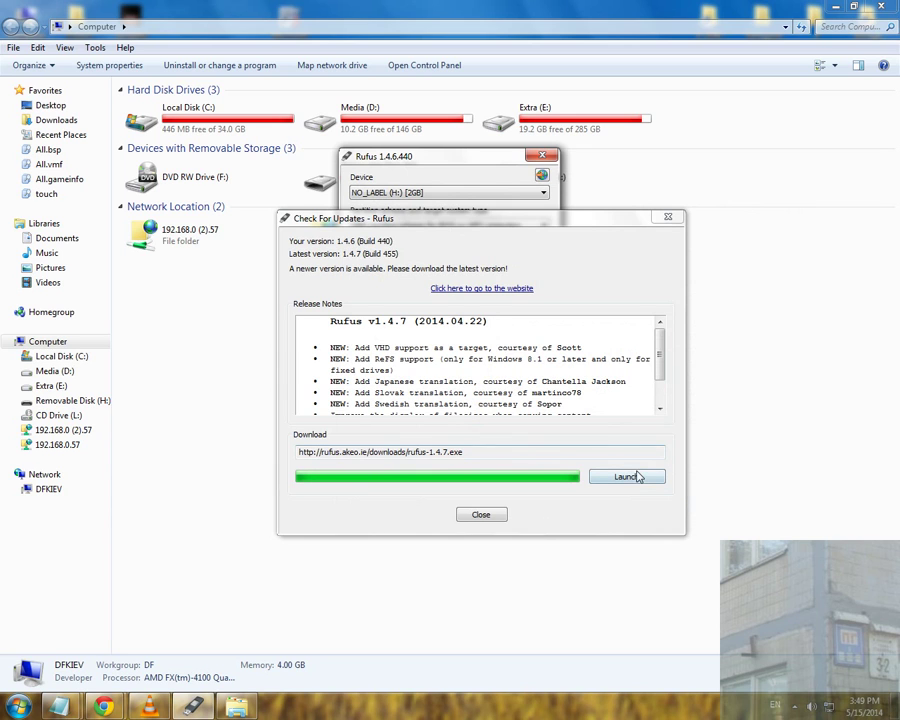
left_click(628, 478)
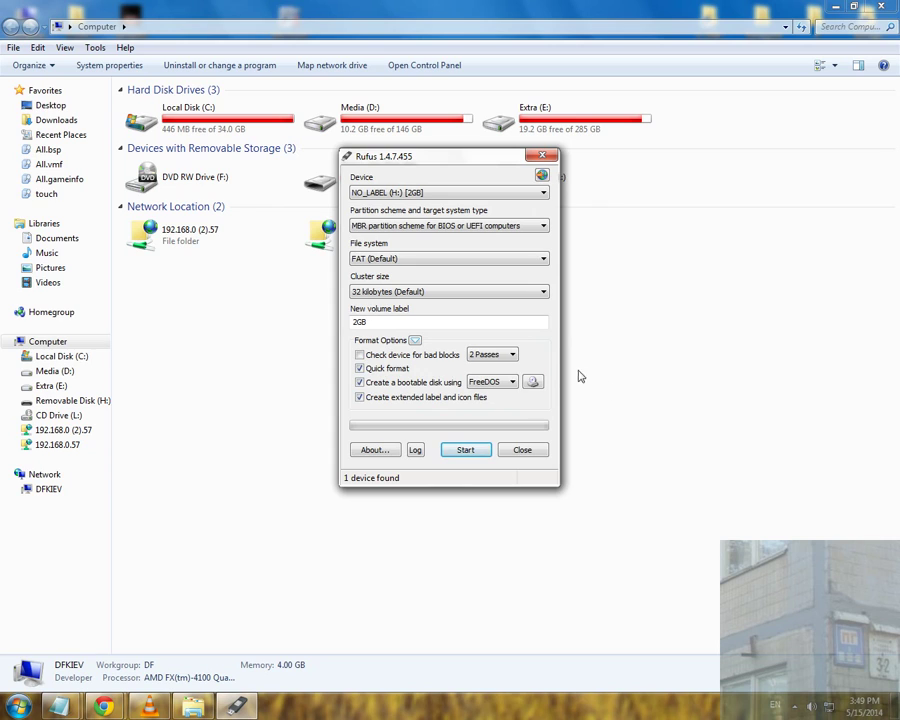
Choose ISO Image as the boot source and load the Clonezilla live ISO from Downloads
left_click(513, 383)
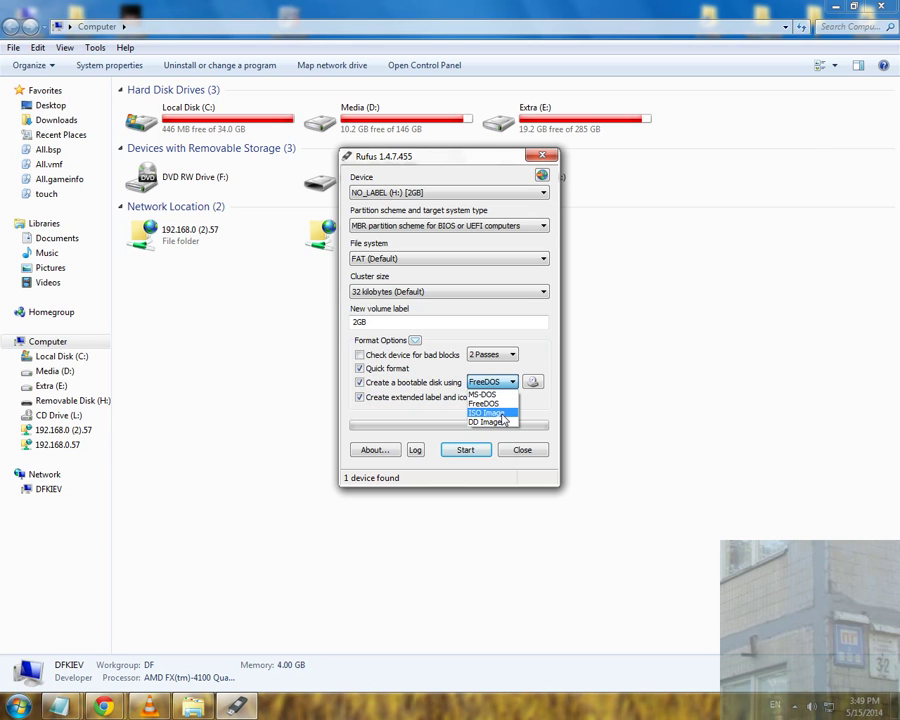
left_click(503, 418)
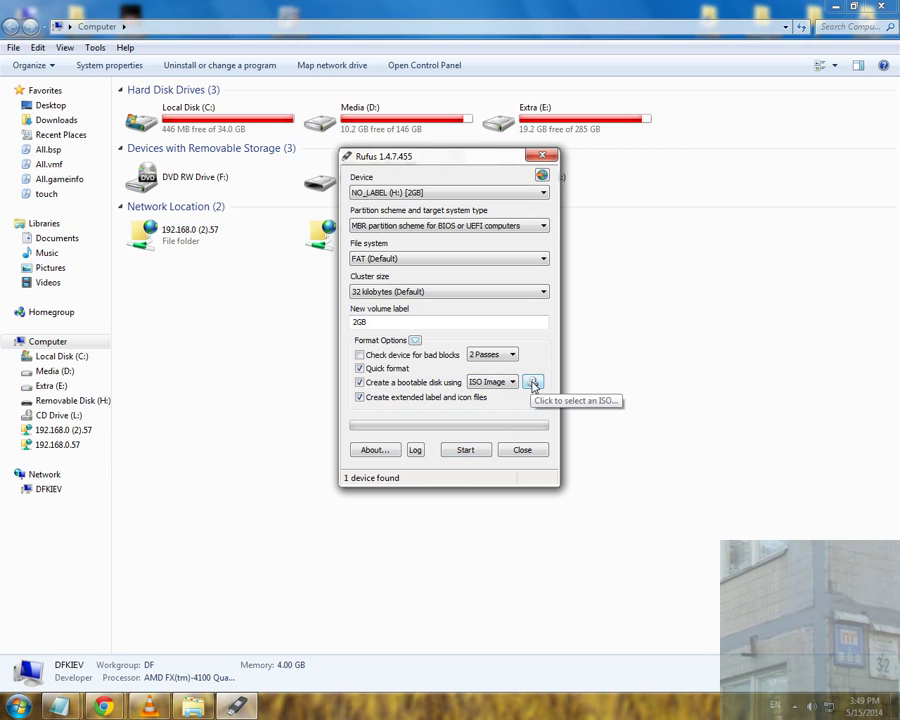
left_click(533, 384)
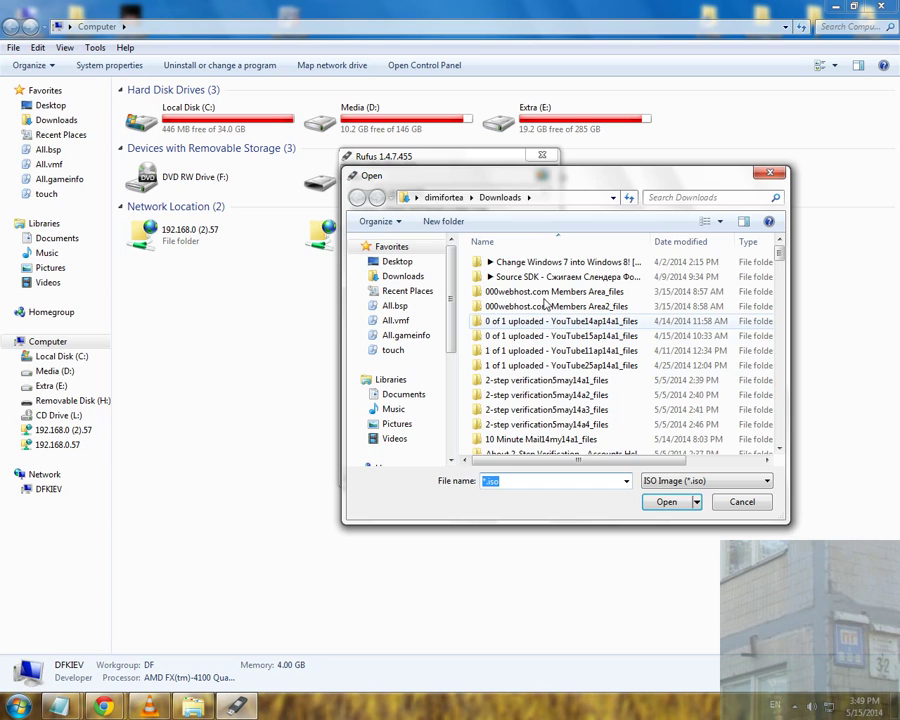
left_click(683, 246)
left_click(602, 262)
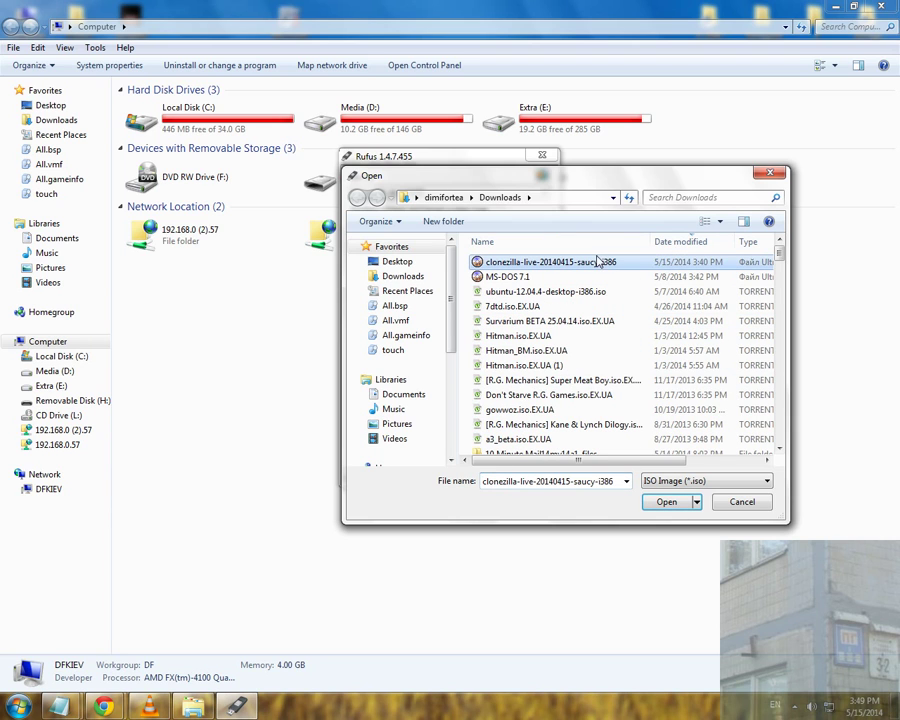
left_click(664, 502)
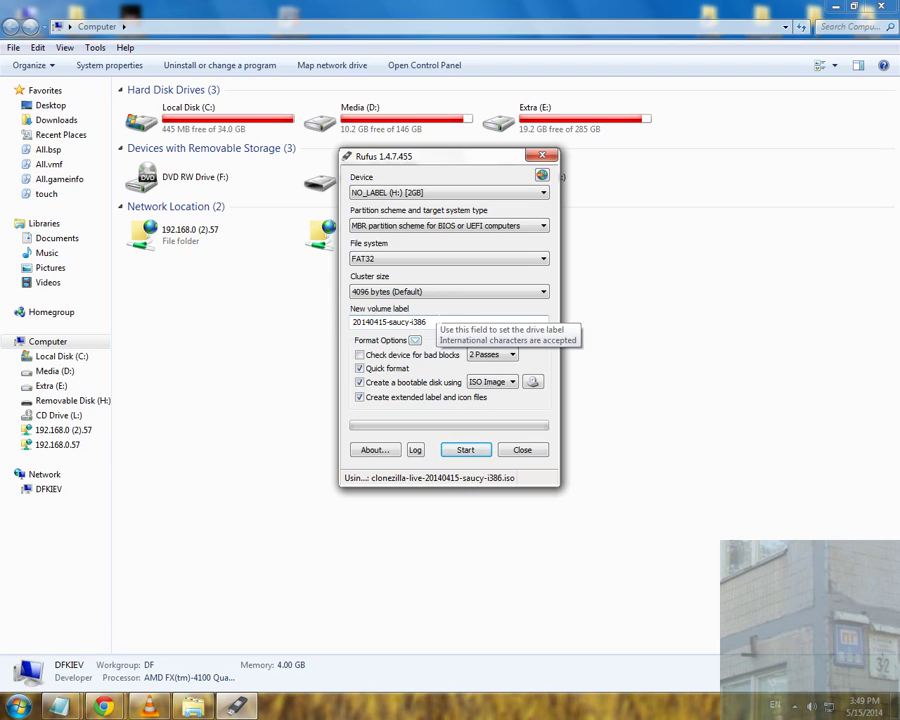
left_click(410, 291)
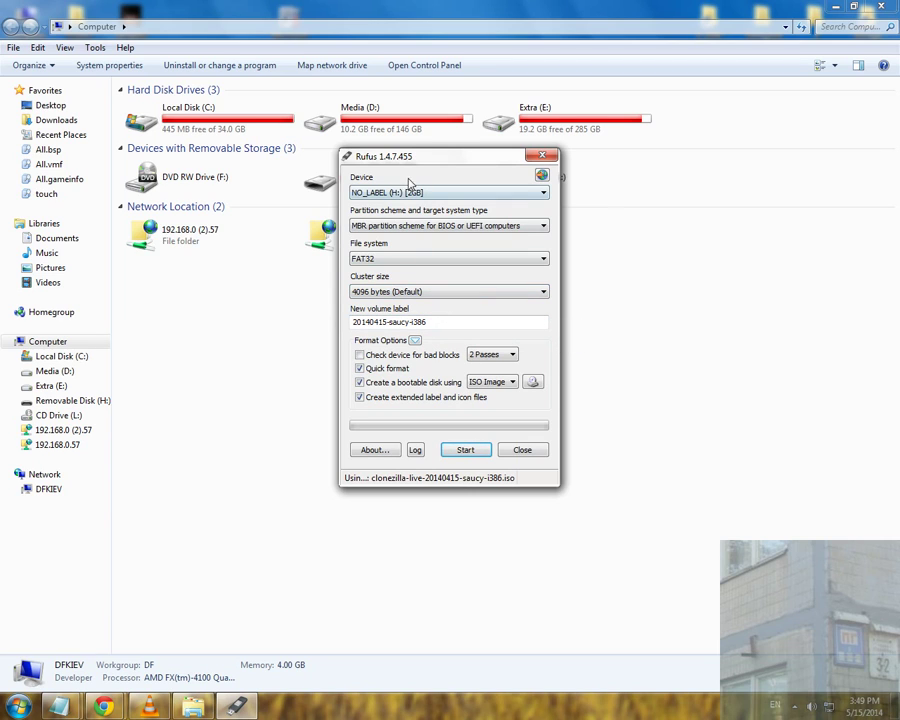
Reposition Rufus, keep NO_LABEL (H:) [2GB] as the target device, and start writing
left_click(376, 228)
left_click_drag(424, 161, 660, 307)
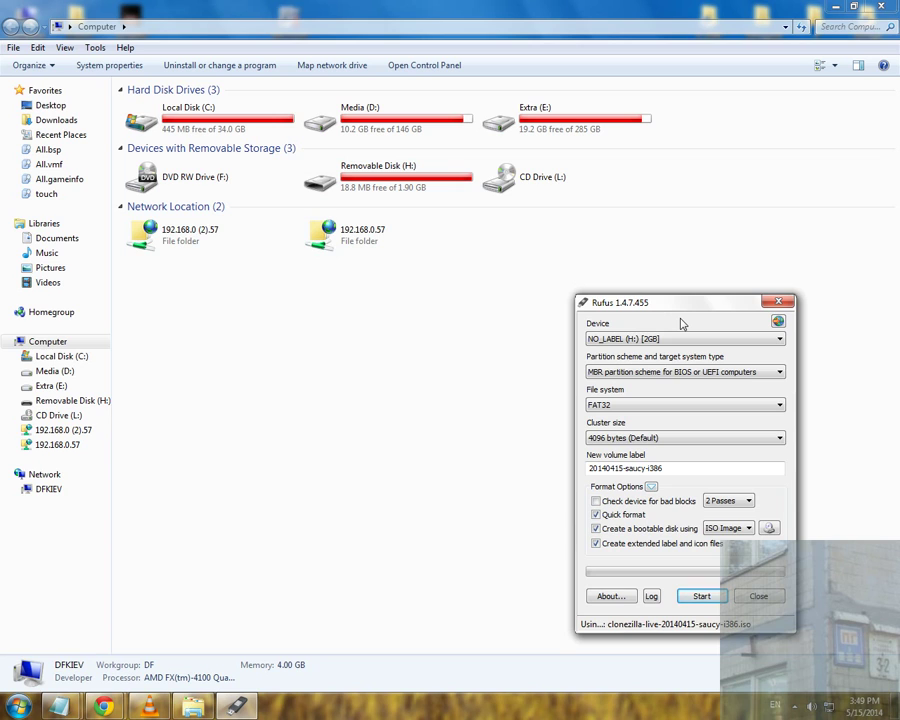
left_click_drag(678, 310, 609, 285)
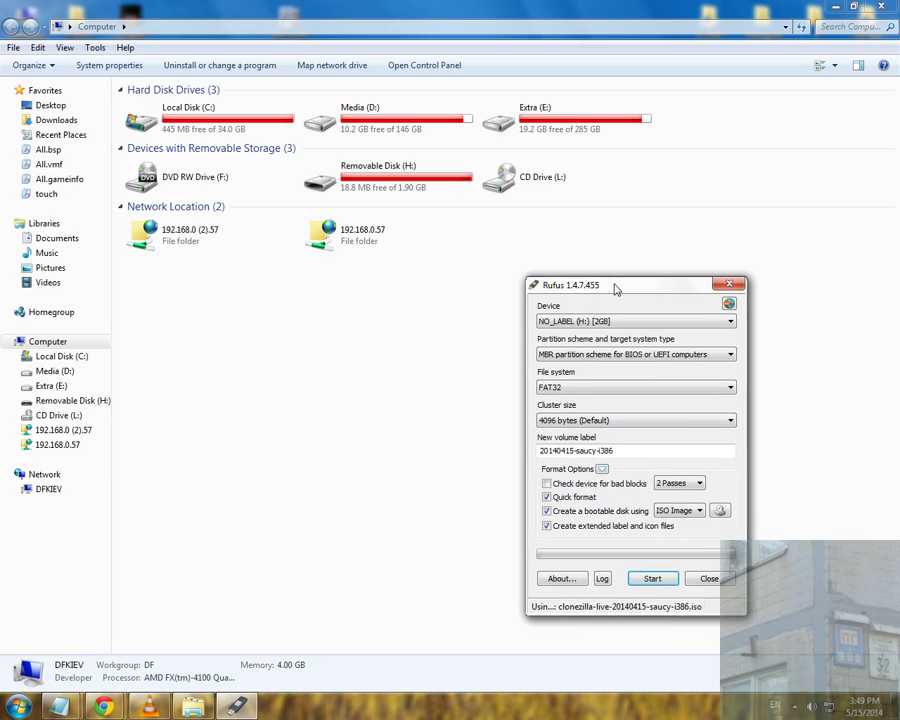
left_click(594, 315)
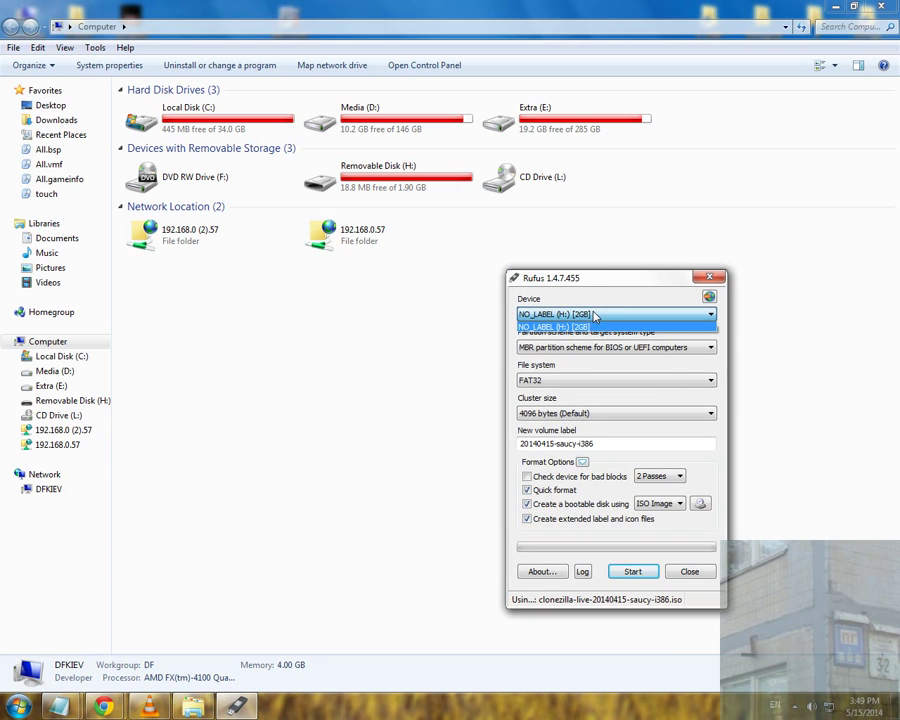
left_click(594, 315)
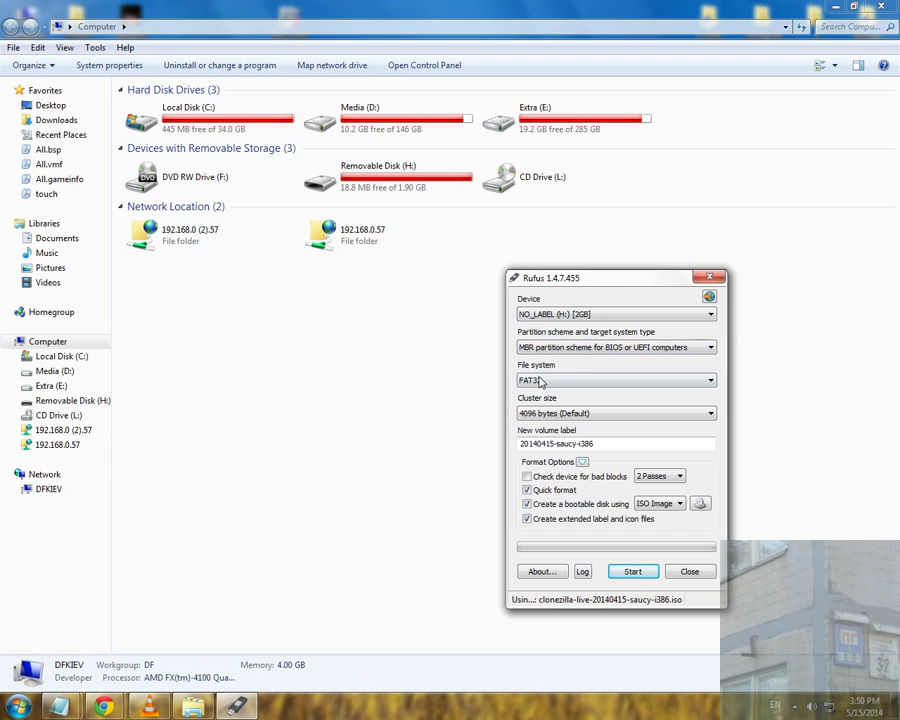
left_click(644, 571)
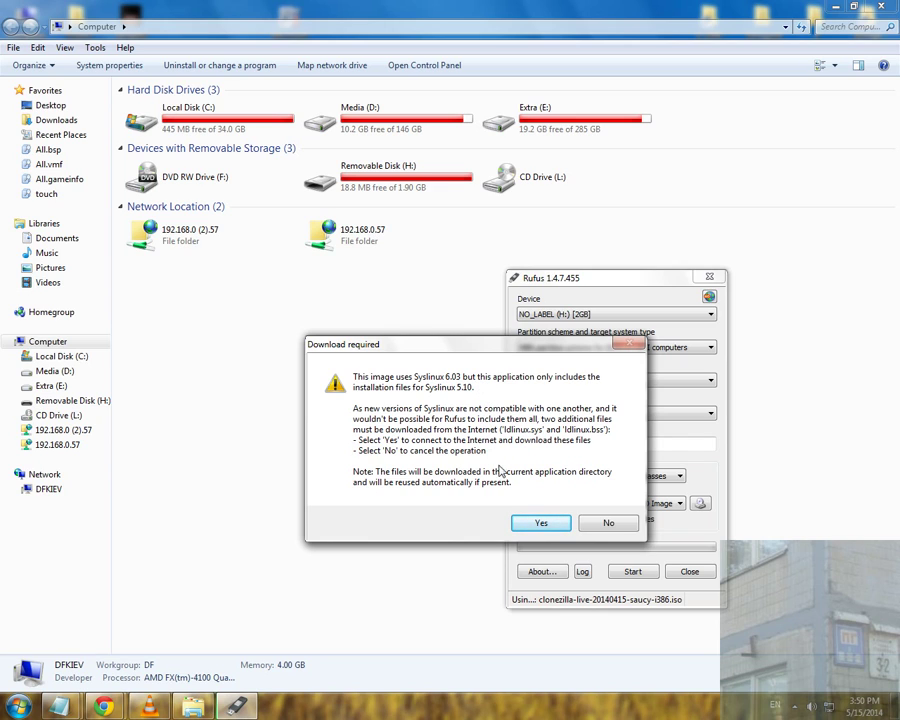
Accept the Syslinux file download and confirm erasing all data on drive H:
left_click(548, 530)
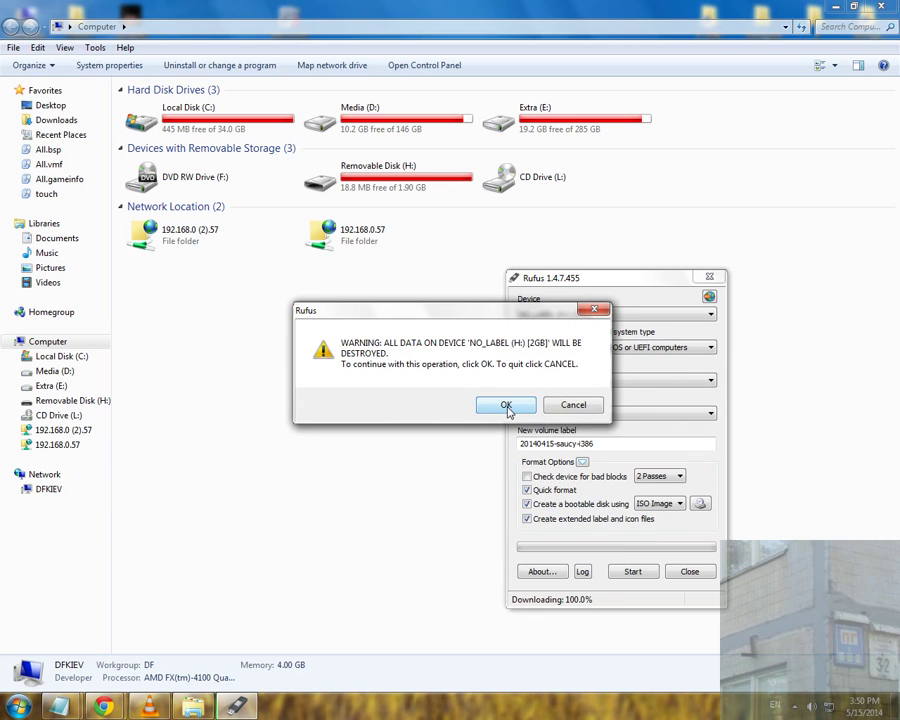
left_click(511, 403)
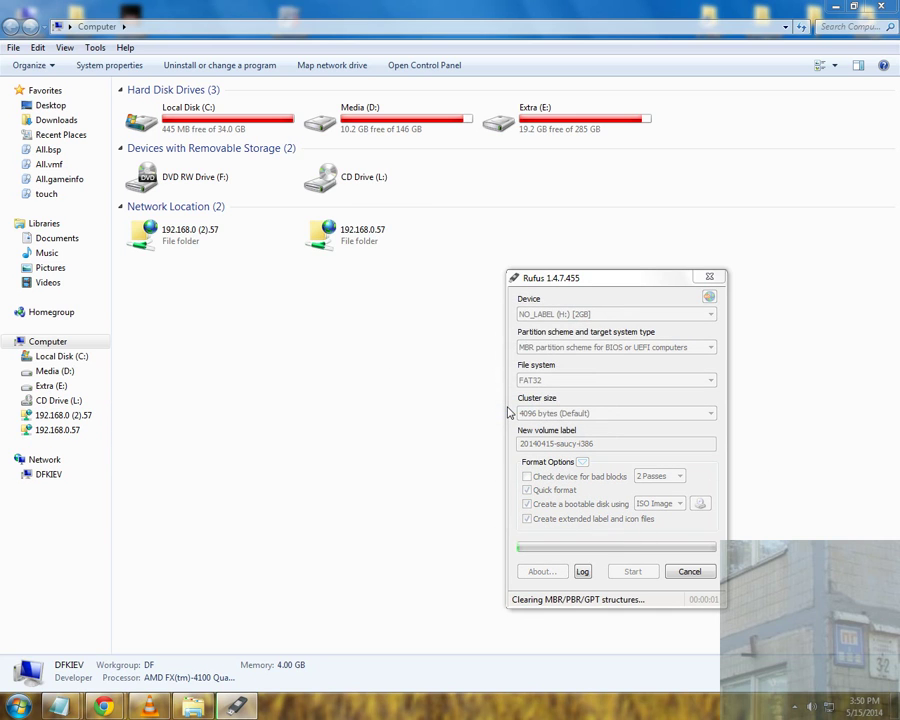